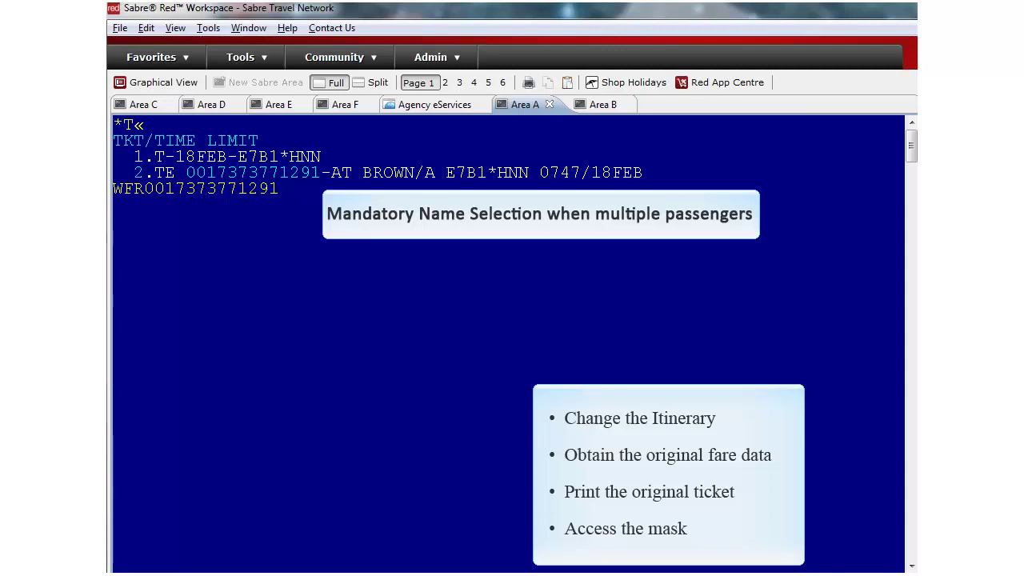
# Step: Send the exchange request and mark coupon 2 (DEN–LAX) with X in its CODE field
pyautogui.press('Return')
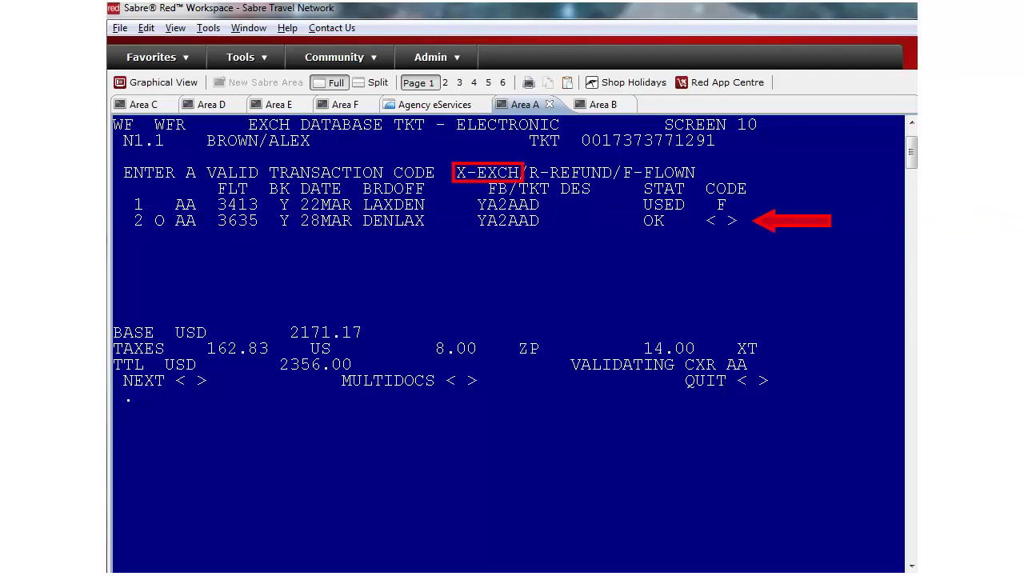
pyautogui.write('X')
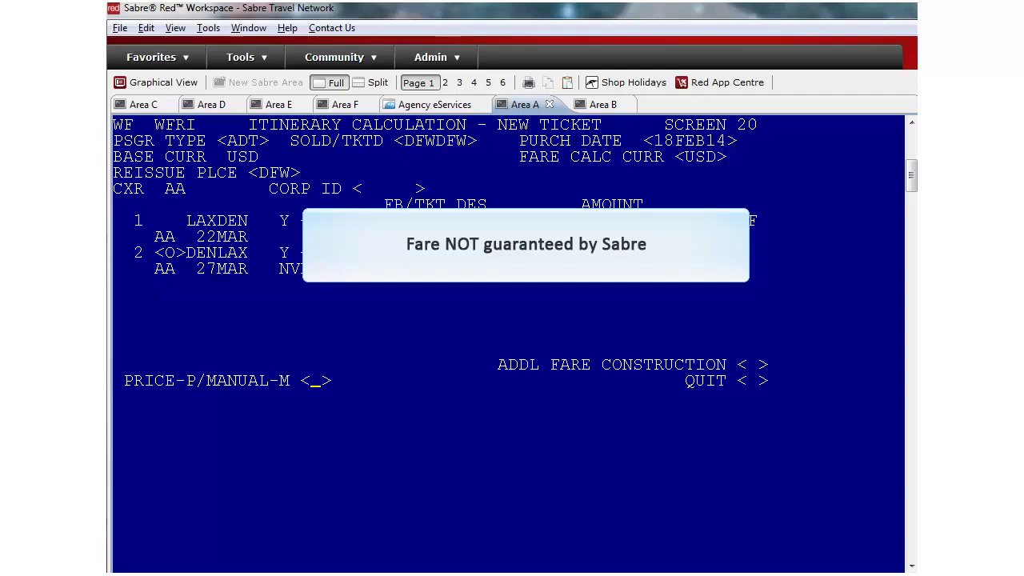
# Step: Enter E in the PRICE-P/MANUAL-M field of the new-ticket itinerary calculation
pyautogui.write('E')
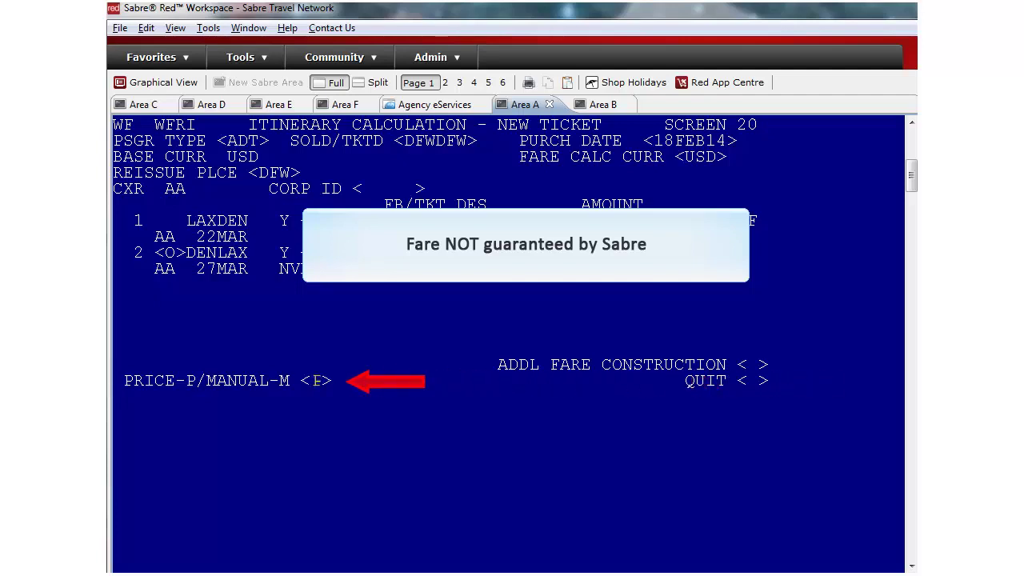
# Step: Advance to the Comparison Summary: 2151.00 new fare versus 2356.00, leaving a -205.00 residual
pyautogui.press('Return')
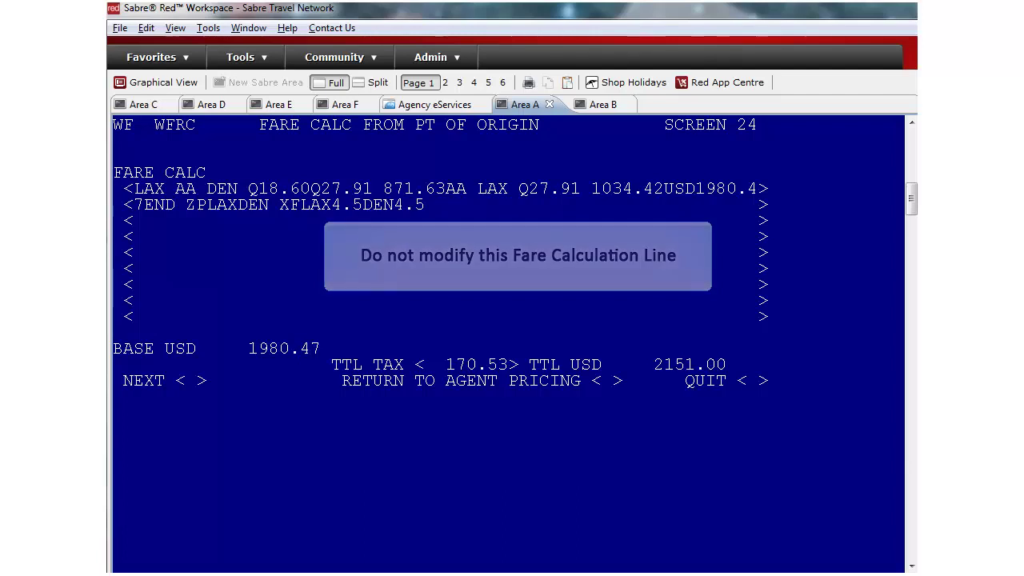
pyautogui.write('X')
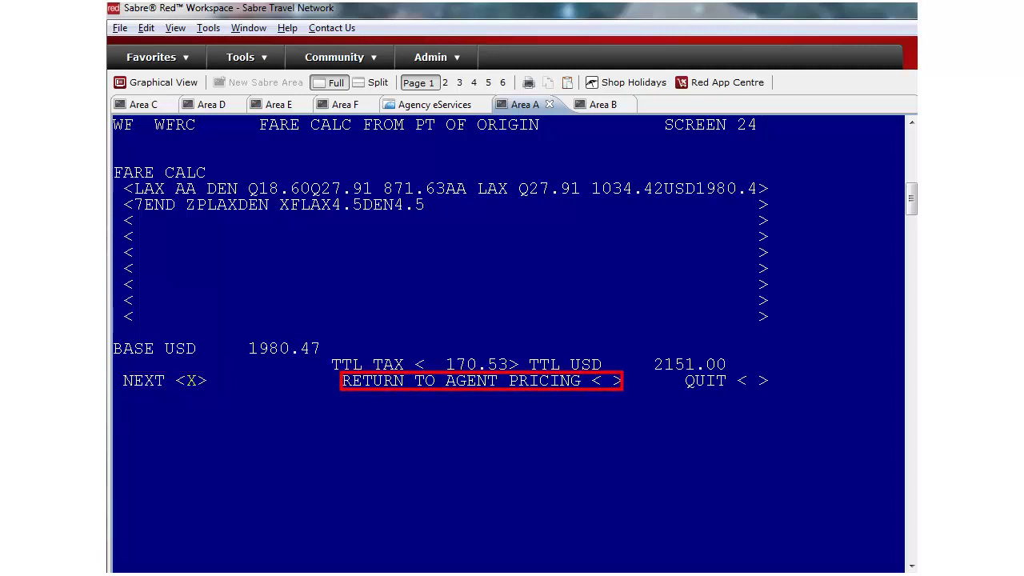
pyautogui.press('Return')
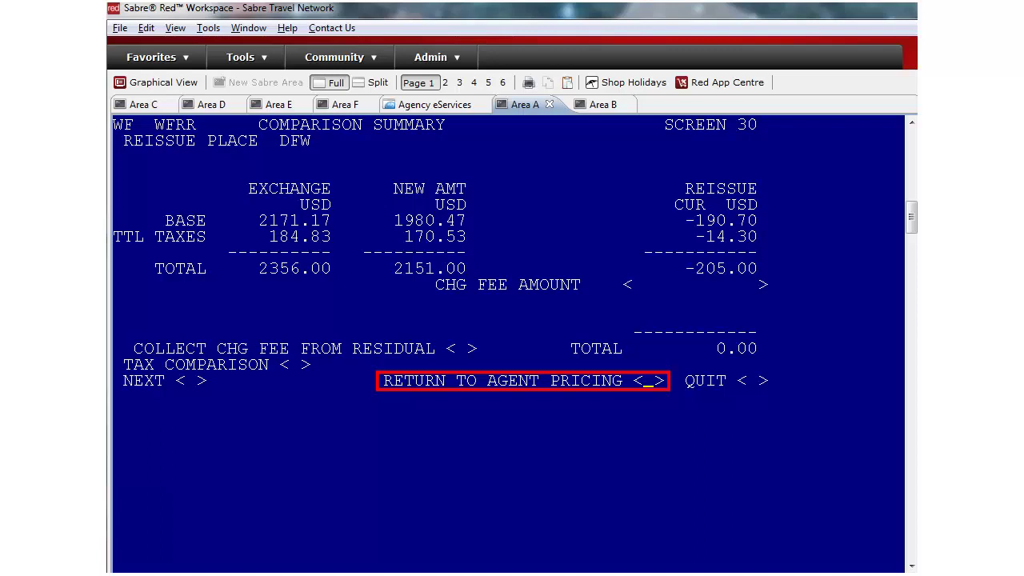
# Step: Choose RETURN TO AGENT PRICING to go back to the Itinerary Calculation screen
pyautogui.write('X')
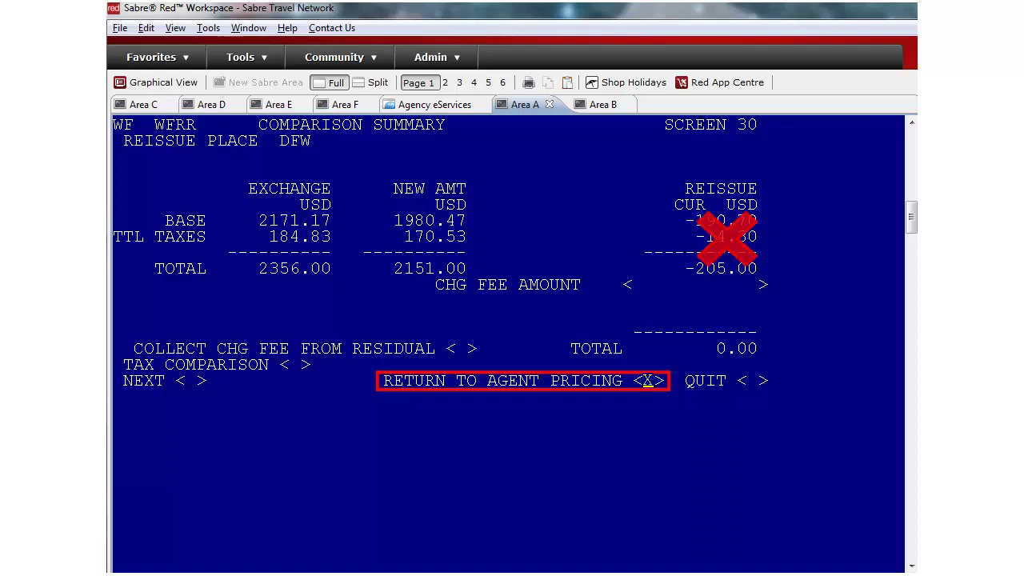
pyautogui.press('Return')
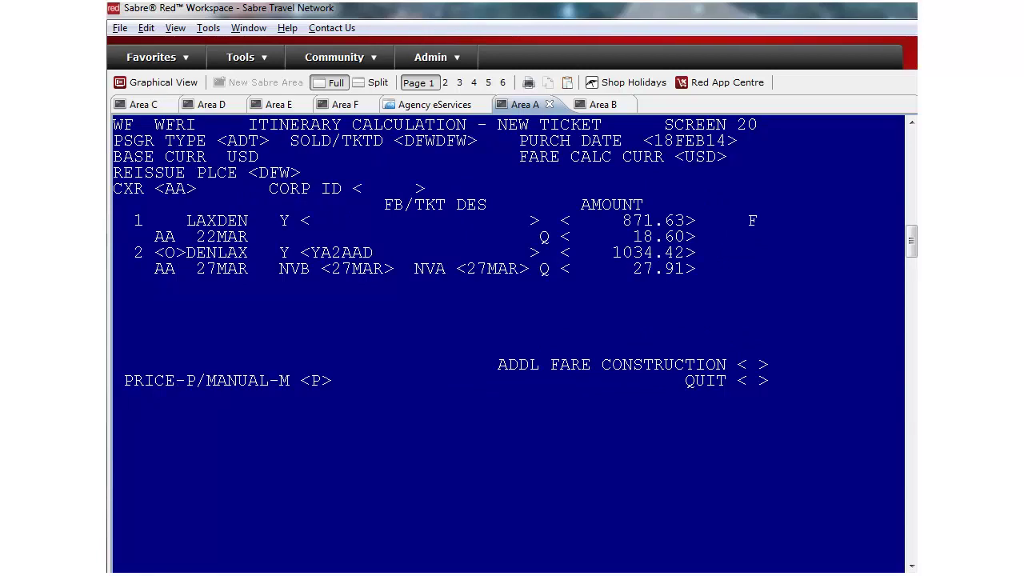
# Step: Give flight 1 fare basis YA2AAD at 1034.42 and switch pricing from P to M
pyautogui.write('YA2AAD')
pyautogui.write('1034.42')
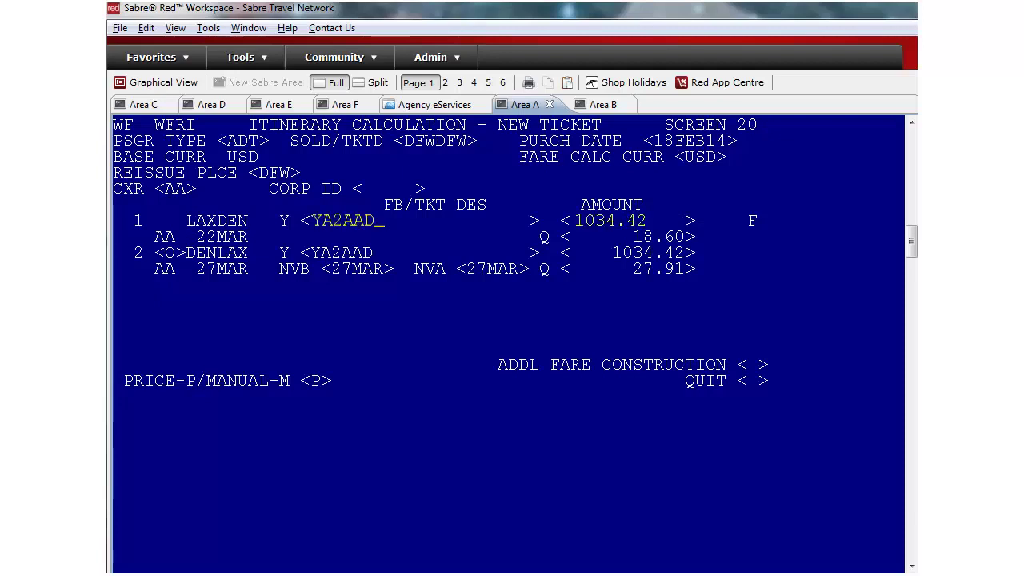
pyautogui.press('Return')
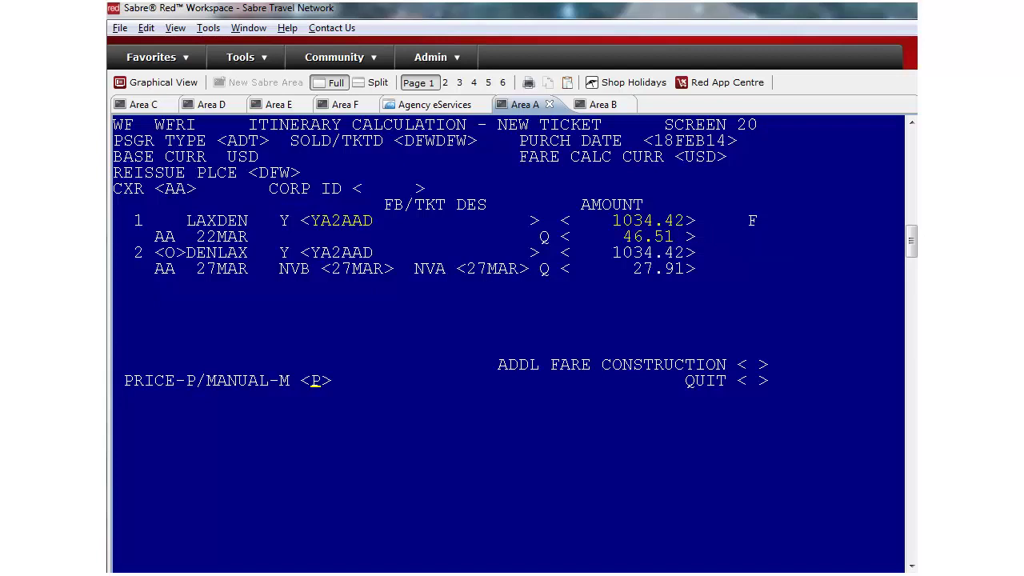
pyautogui.write('M')
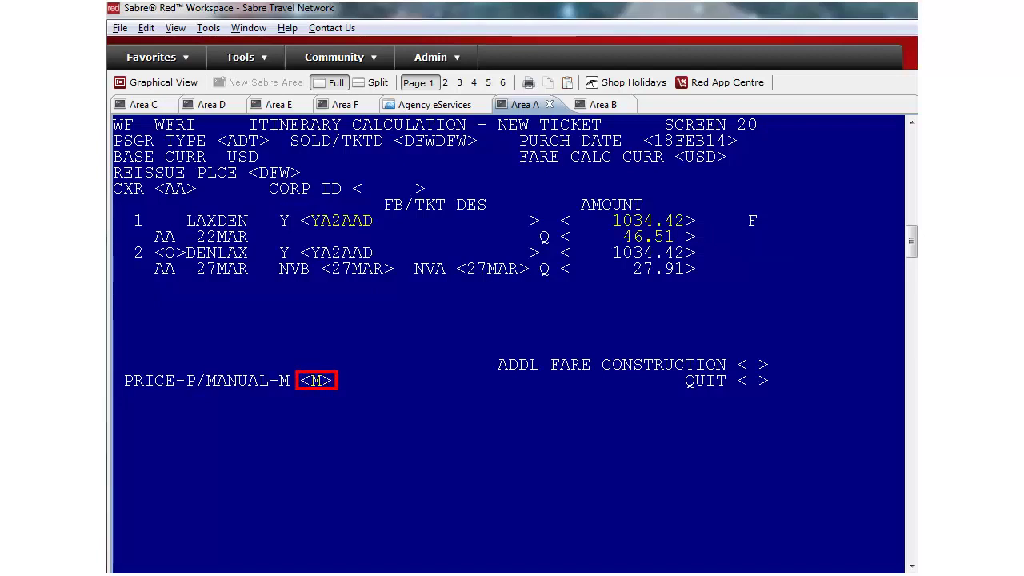
# Step: Keep the original taxes on the New Ticket Total Tax screen and mark NEXT
pyautogui.press('Return')
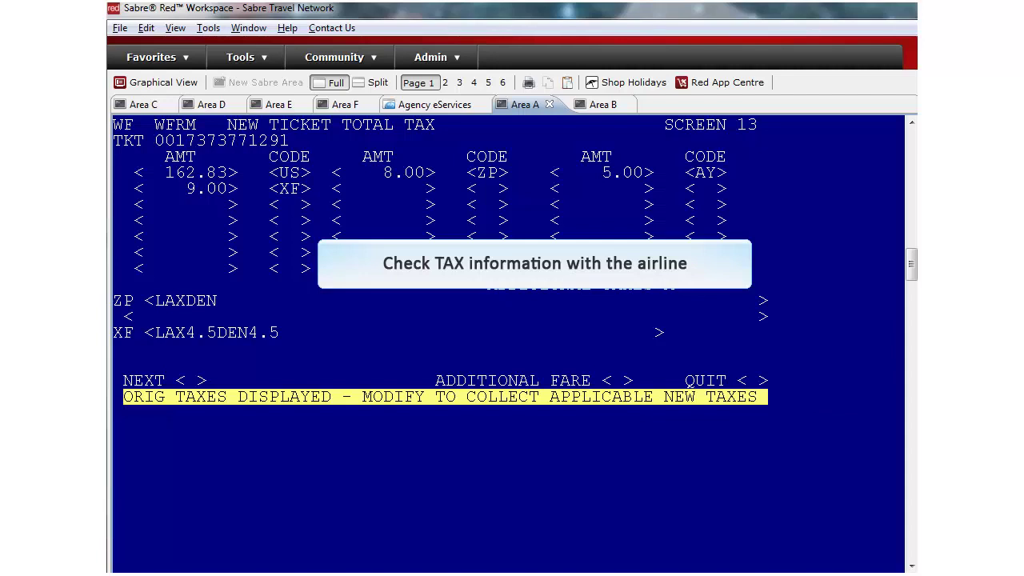
pyautogui.write('X')
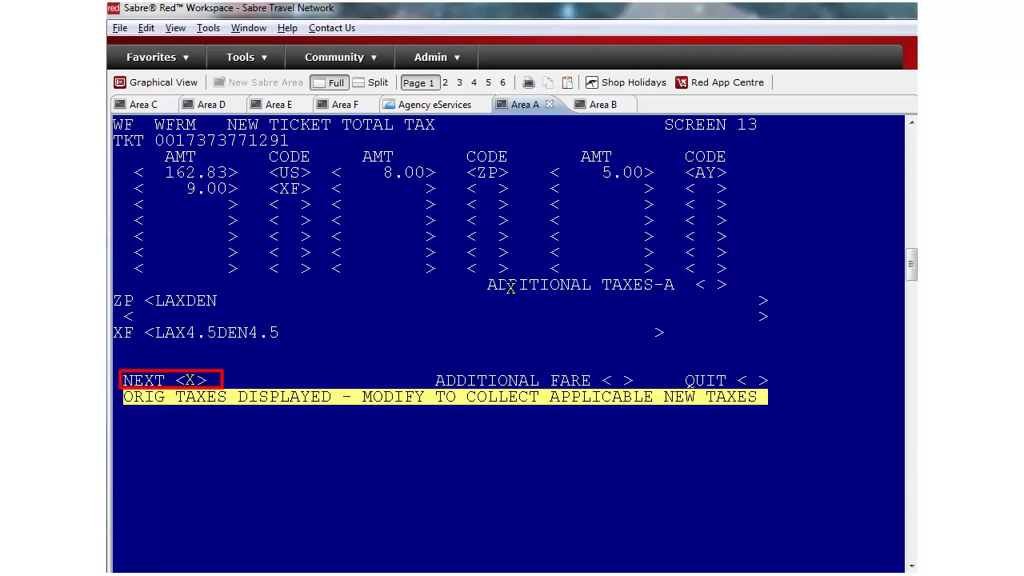
# Step: Reach the even-exchange Comparison Summary (2356.00 both sides, 0.00 reissue) and mark NEXT
pyautogui.press('Return')
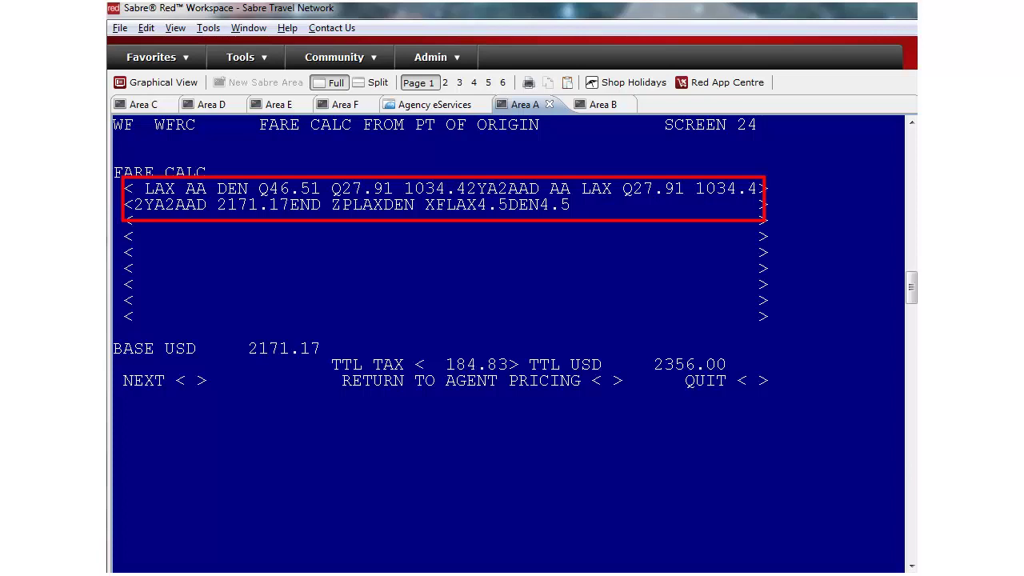
pyautogui.write('X')
pyautogui.press('Return')
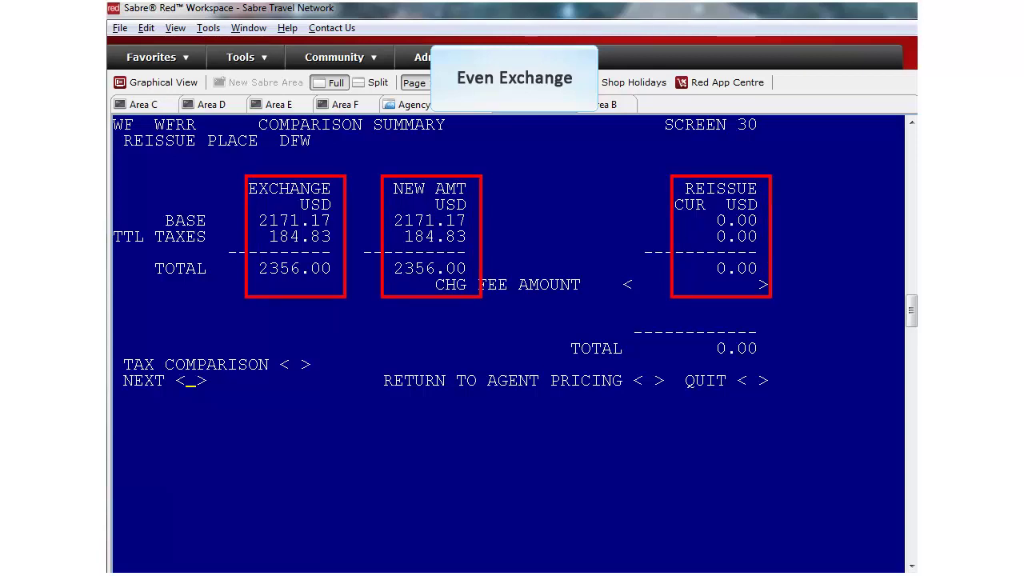
pyautogui.write('X')
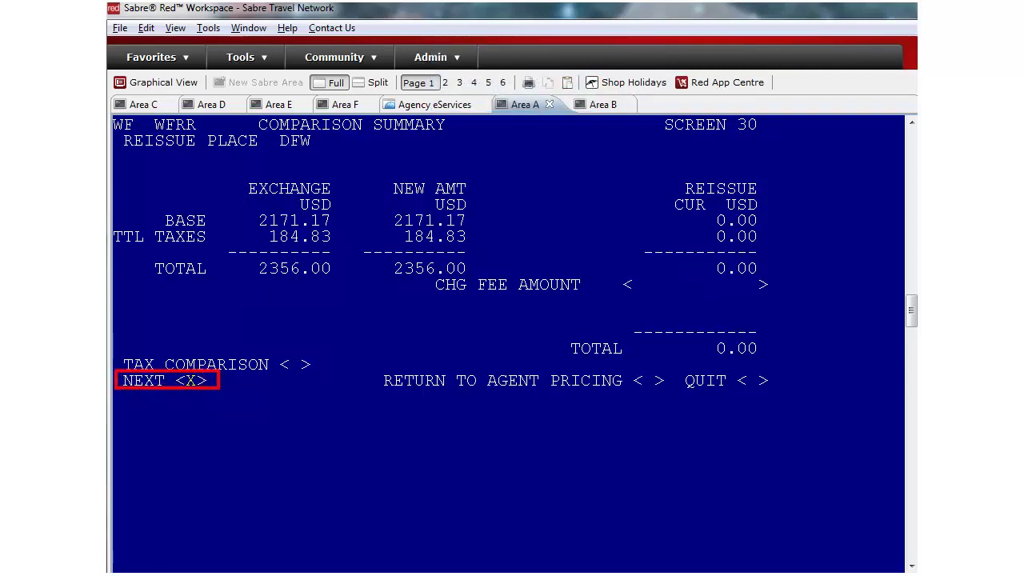
# Step: On the ticketing instructions screen, set commission to 0.00 and mark TKT with X
pyautogui.press('Return')
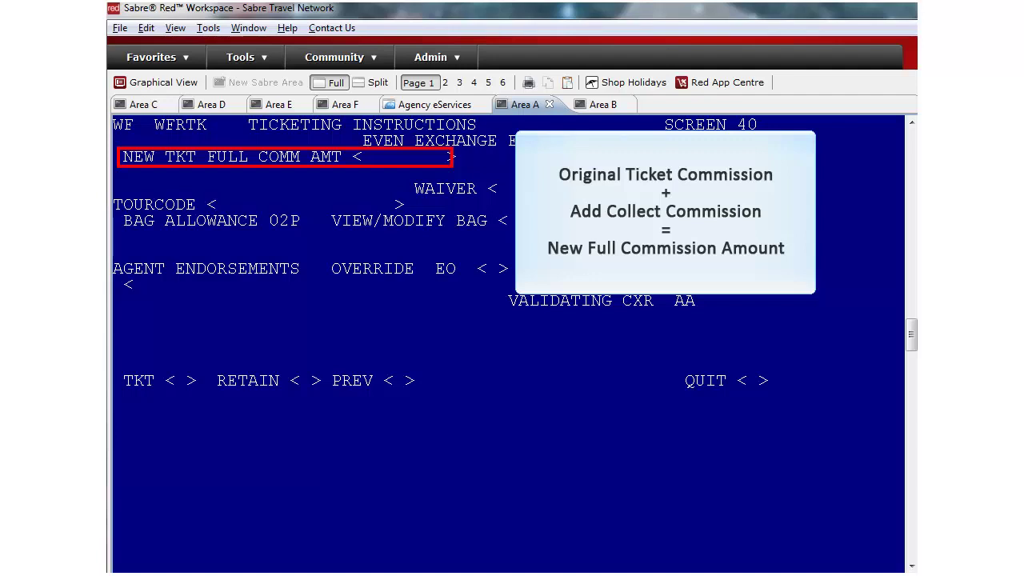
pyautogui.write('0.00')
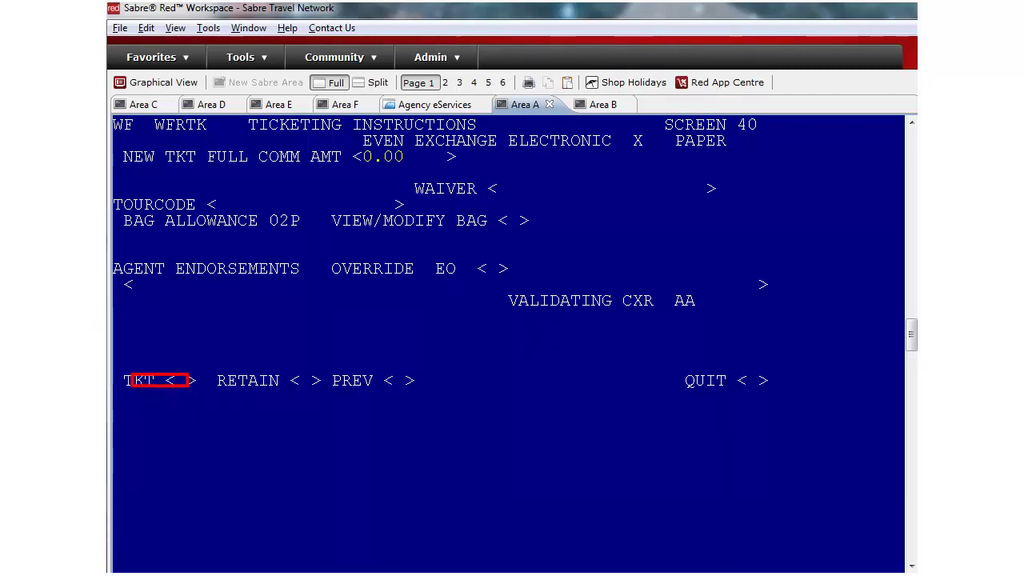
pyautogui.write('X')
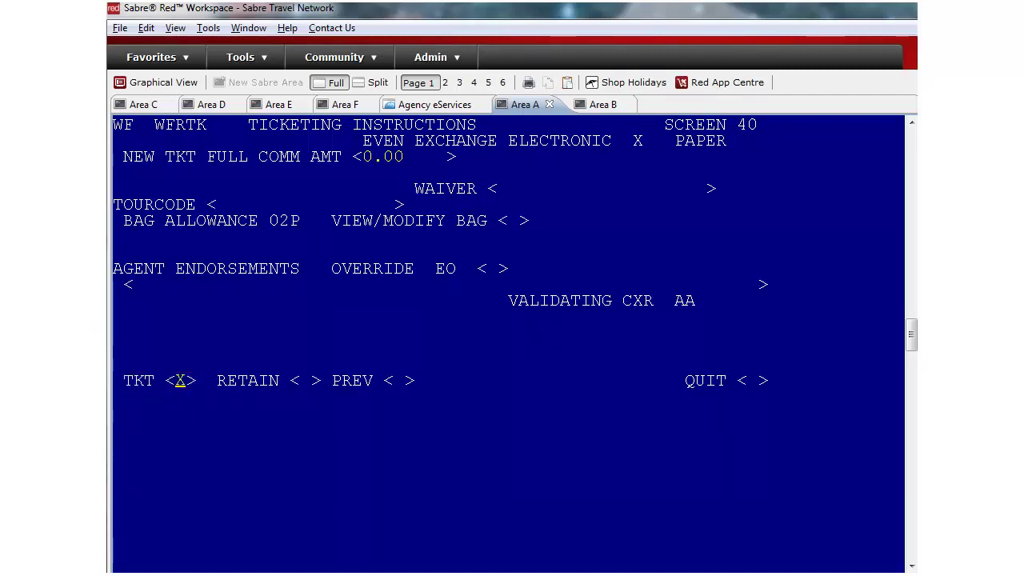
# Step: Issue the exchange ticket with ER and display the original ticket record with WETR*2
pyautogui.press('Return')
pyautogui.write('ER')
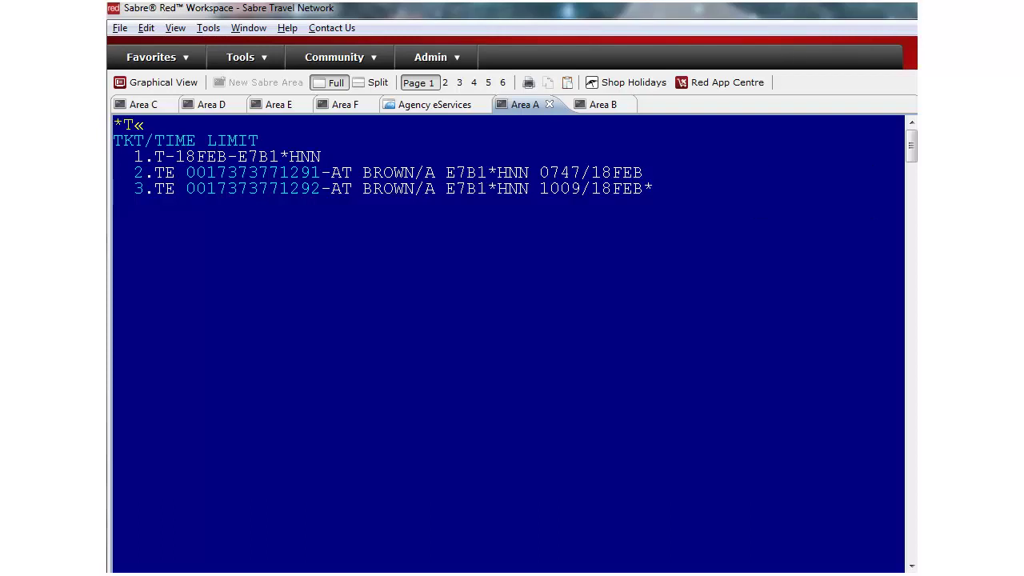
pyautogui.write('WETR*2')
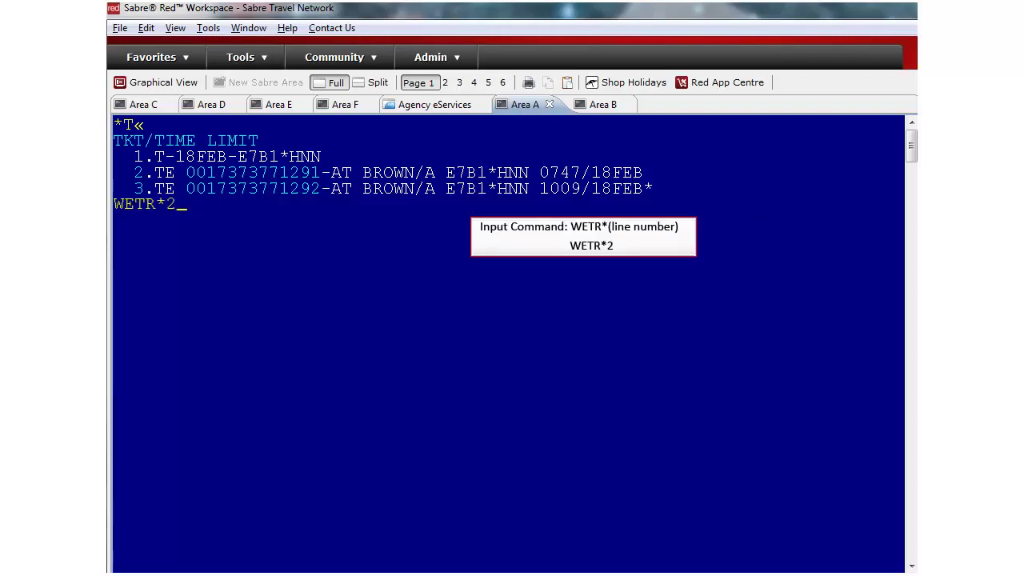
pyautogui.press('Return')
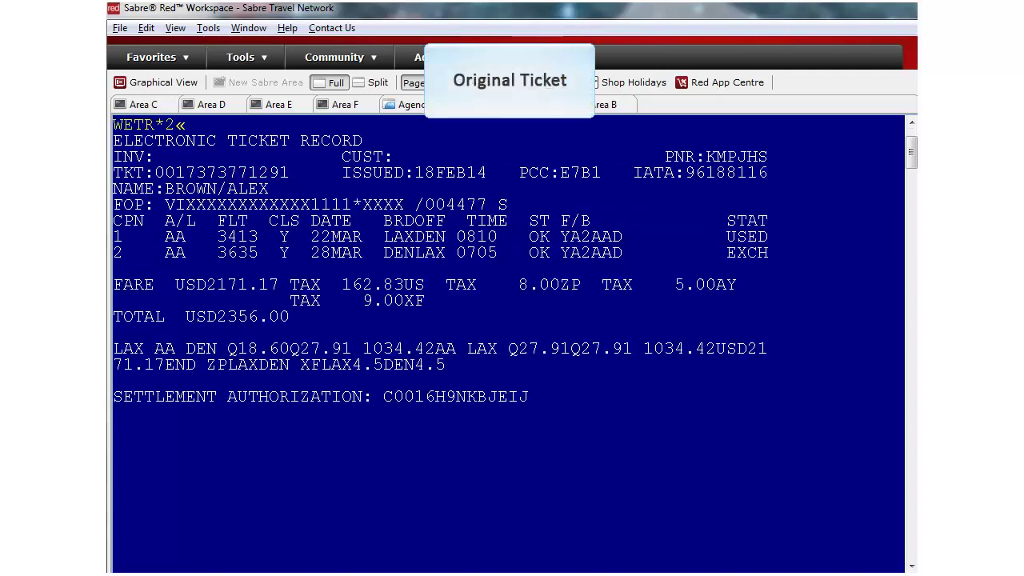